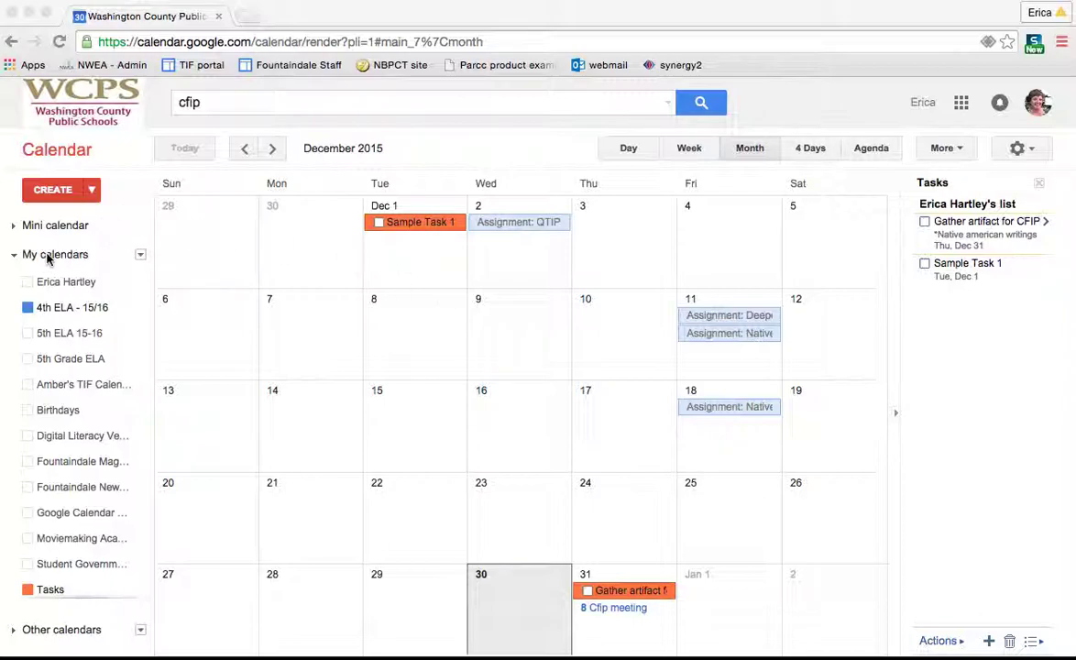
Open the Calendars settings page from the My calendars dropdown
{"action": "left_click", "coordinate": [140, 257]}
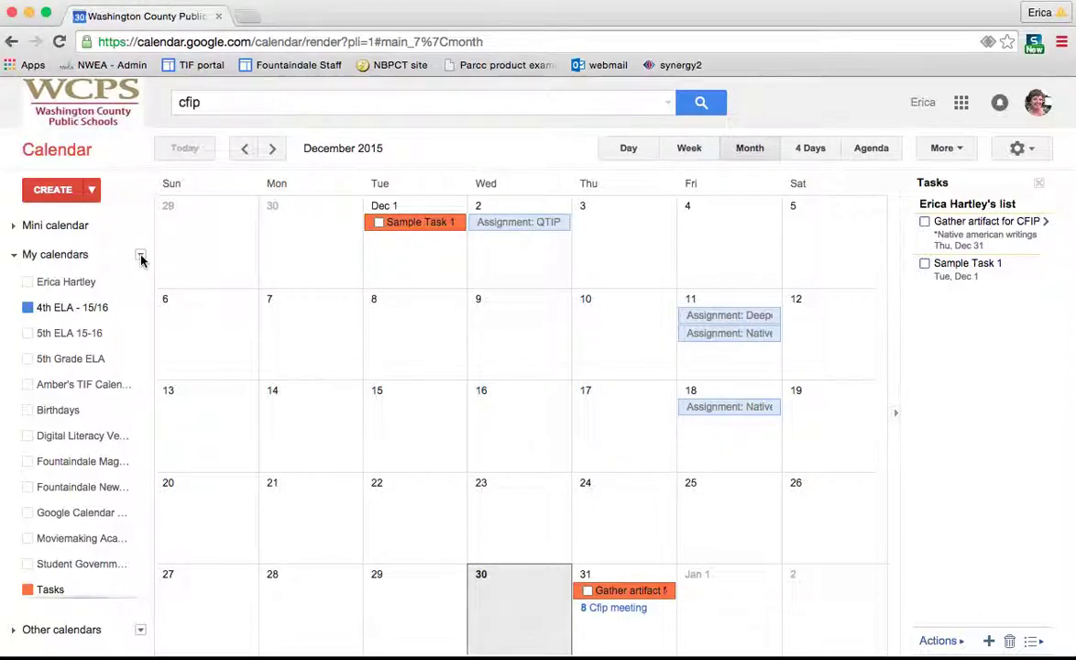
{"action": "left_click", "coordinate": [140, 257]}
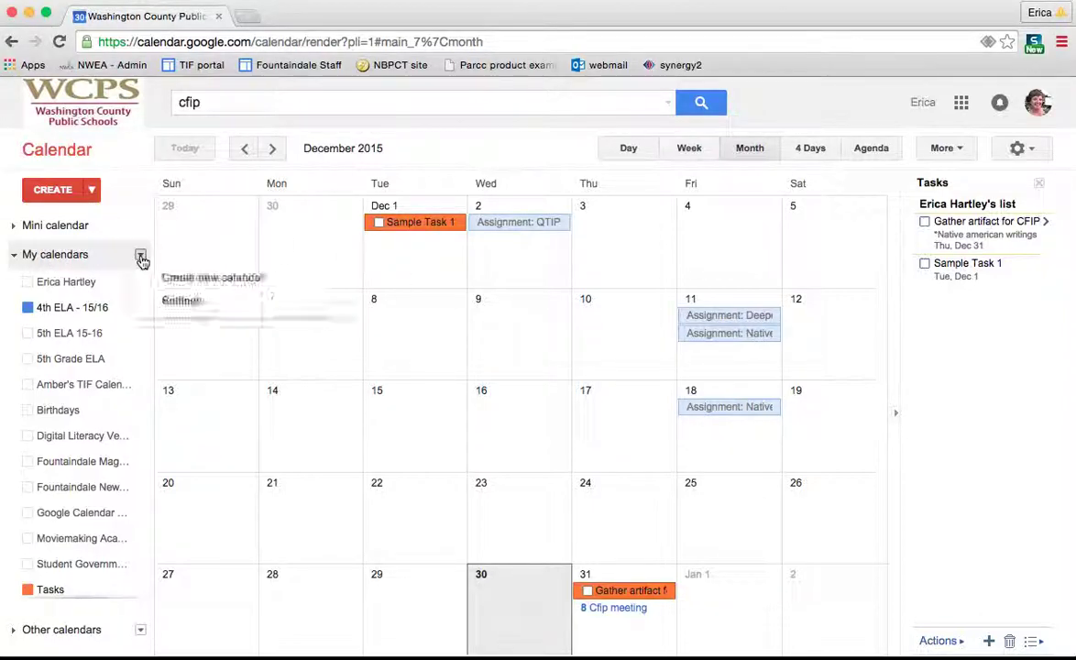
{"action": "left_click", "coordinate": [179, 309]}
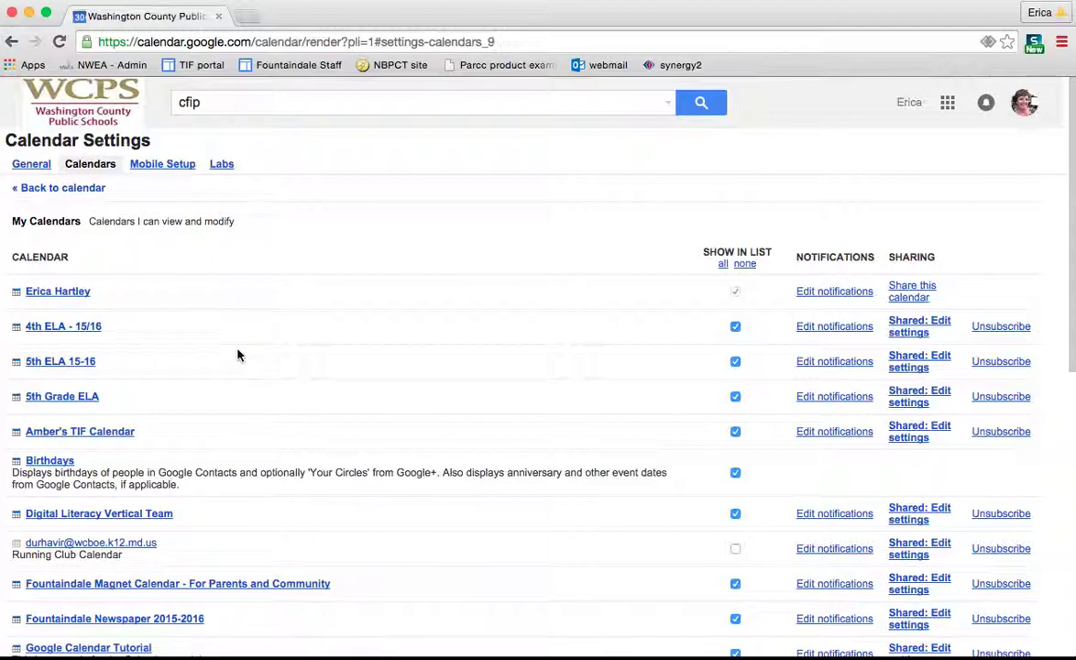
Toggle 'Show in list' for 4th ELA - 15/16 off and back on
{"action": "scroll", "coordinate": [239, 356], "scroll_direction": "down", "scroll_amount": 1}
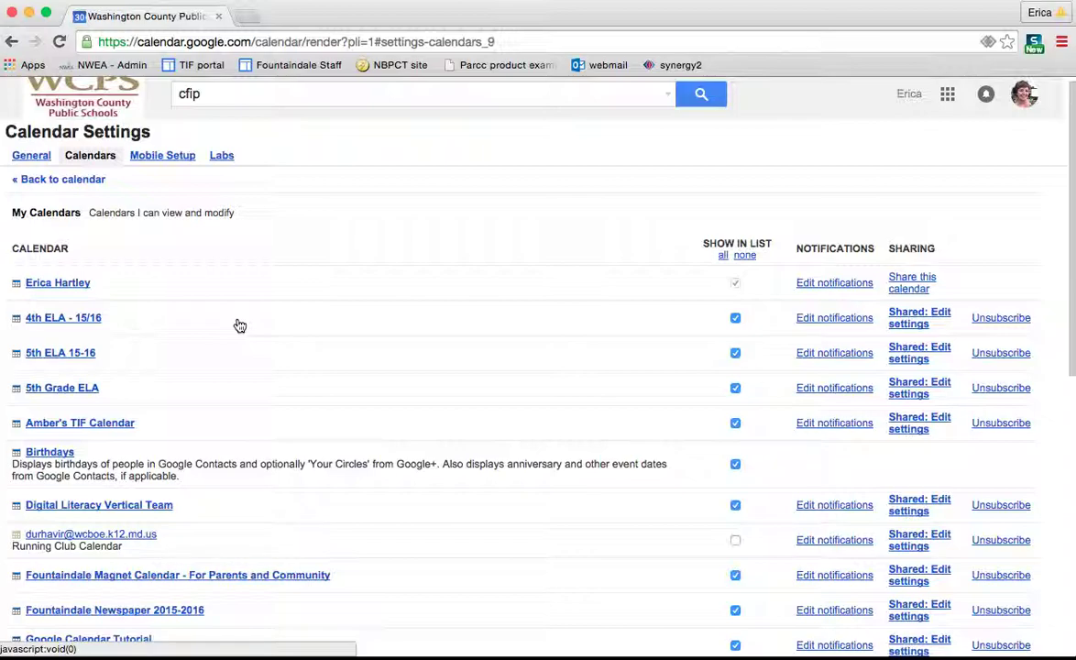
{"action": "left_click", "coordinate": [736, 319]}
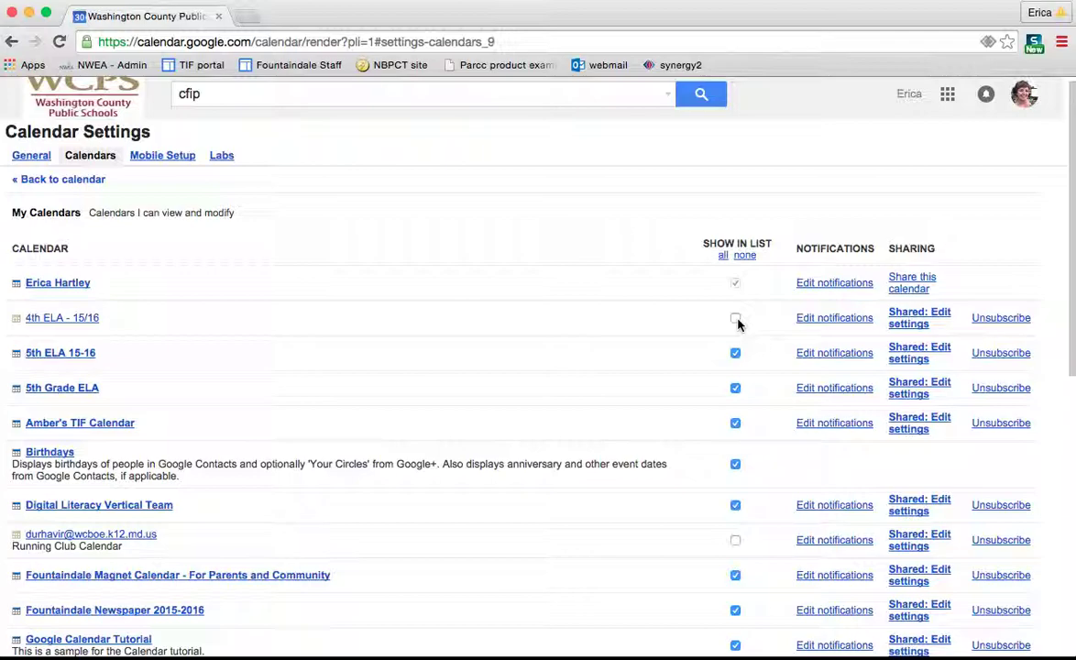
{"action": "left_click", "coordinate": [736, 320]}
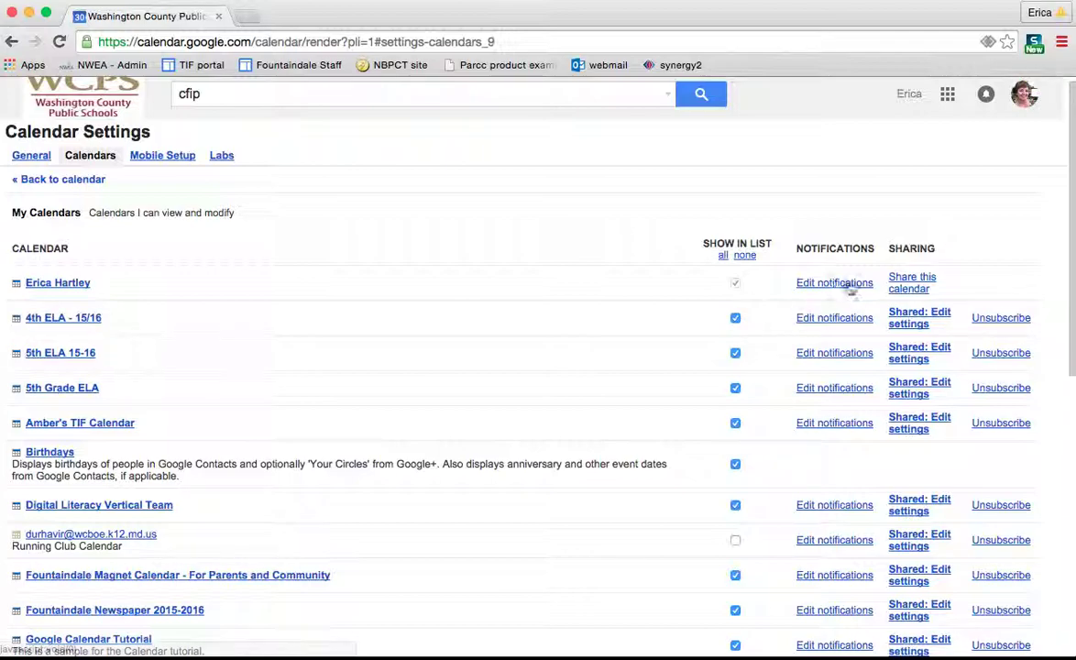
{"action": "left_click", "coordinate": [843, 319]}
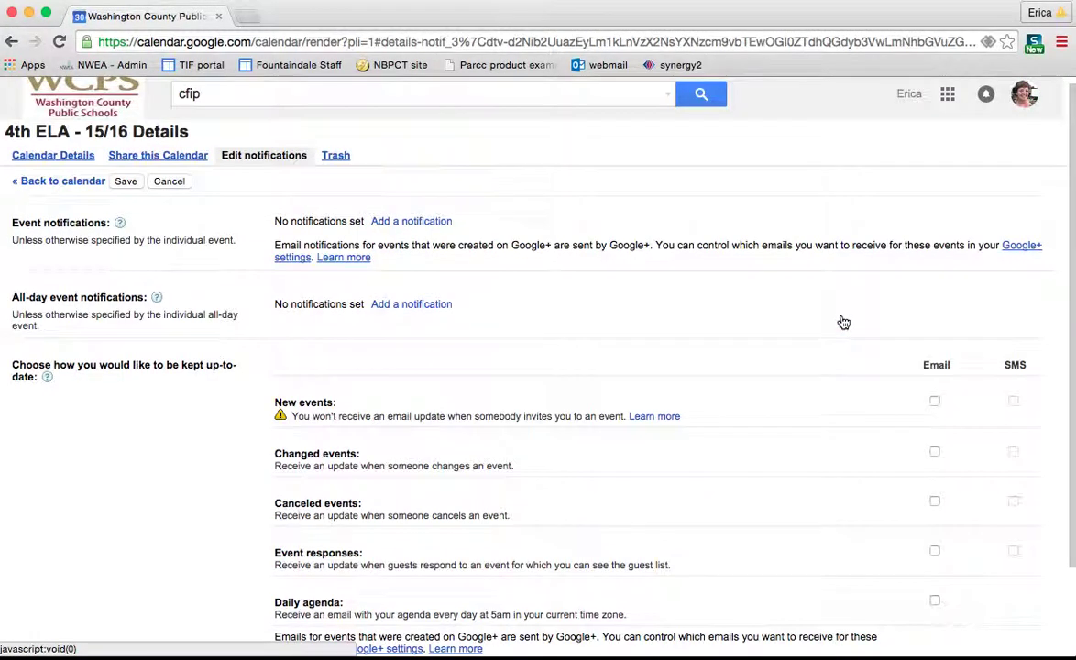
{"action": "left_click", "coordinate": [53, 181]}
{"action": "left_click", "coordinate": [140, 255]}
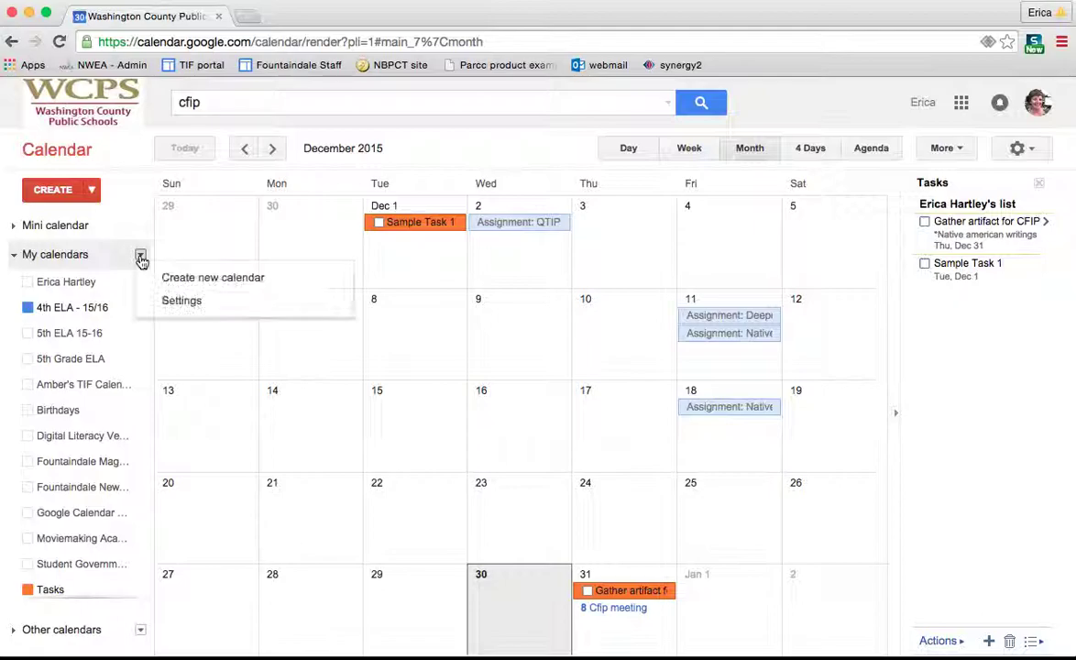
{"action": "left_click", "coordinate": [194, 310]}
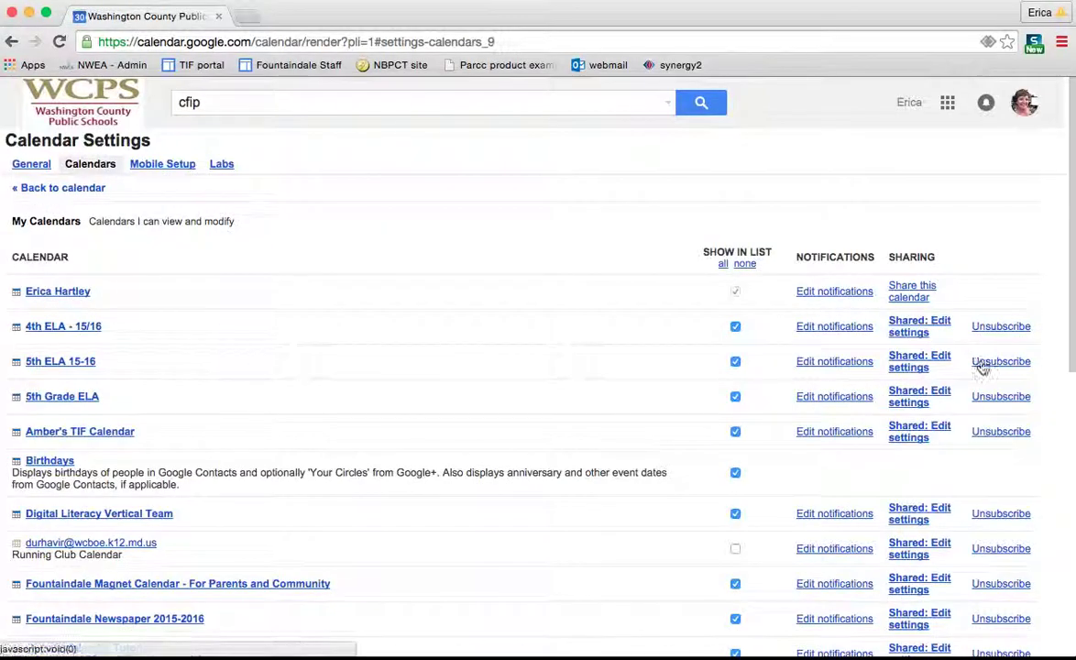
Unsubscribe from two people's personal calendars under Other Calendars
{"action": "scroll", "coordinate": [1002, 336], "scroll_direction": "down", "scroll_amount": 1}
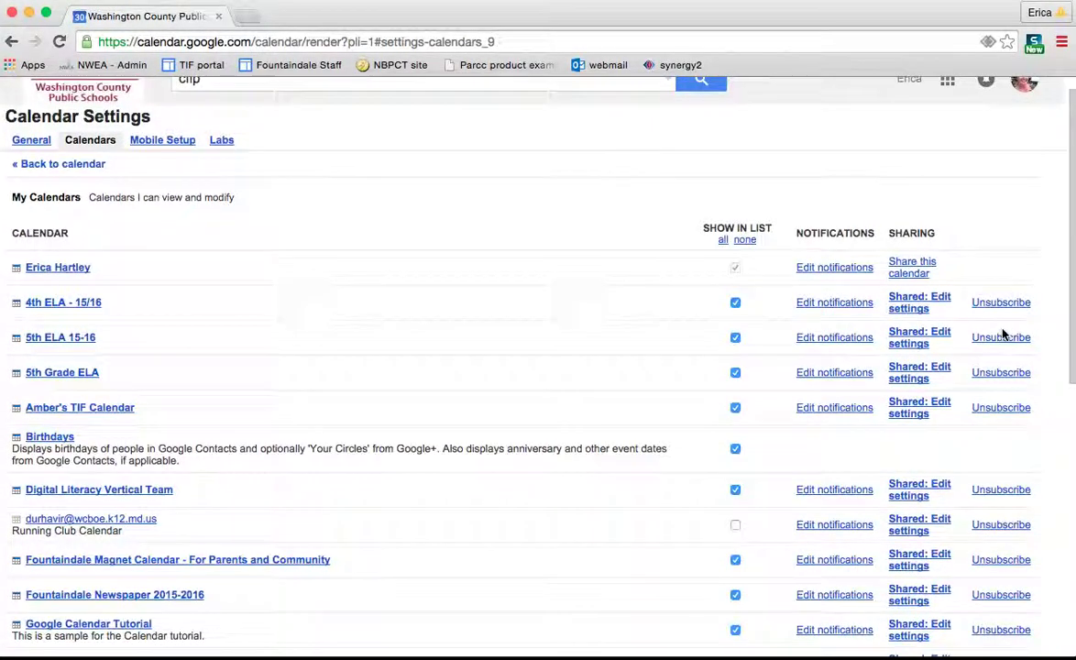
{"action": "scroll", "coordinate": [684, 431], "scroll_direction": "down", "scroll_amount": 10}
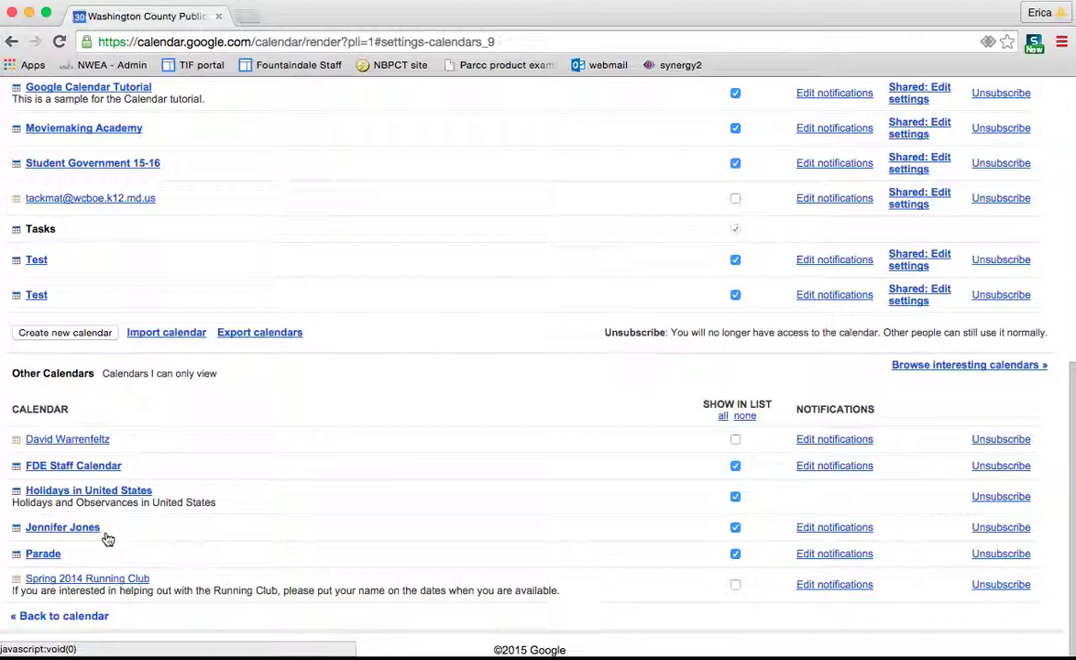
{"action": "left_click", "coordinate": [1012, 442]}
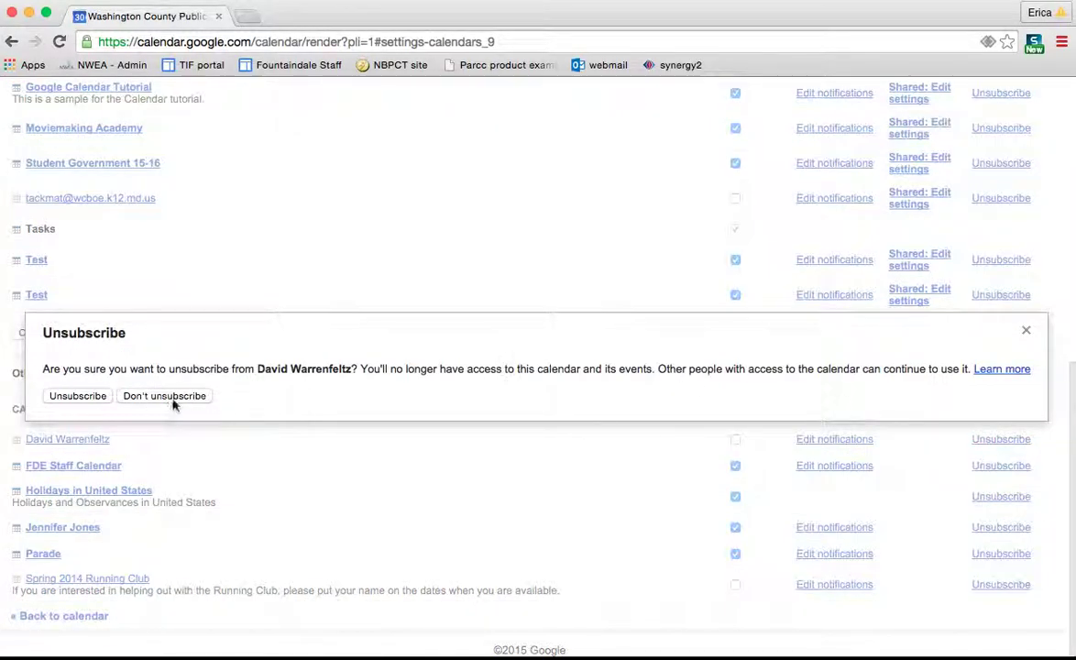
{"action": "left_click", "coordinate": [92, 396]}
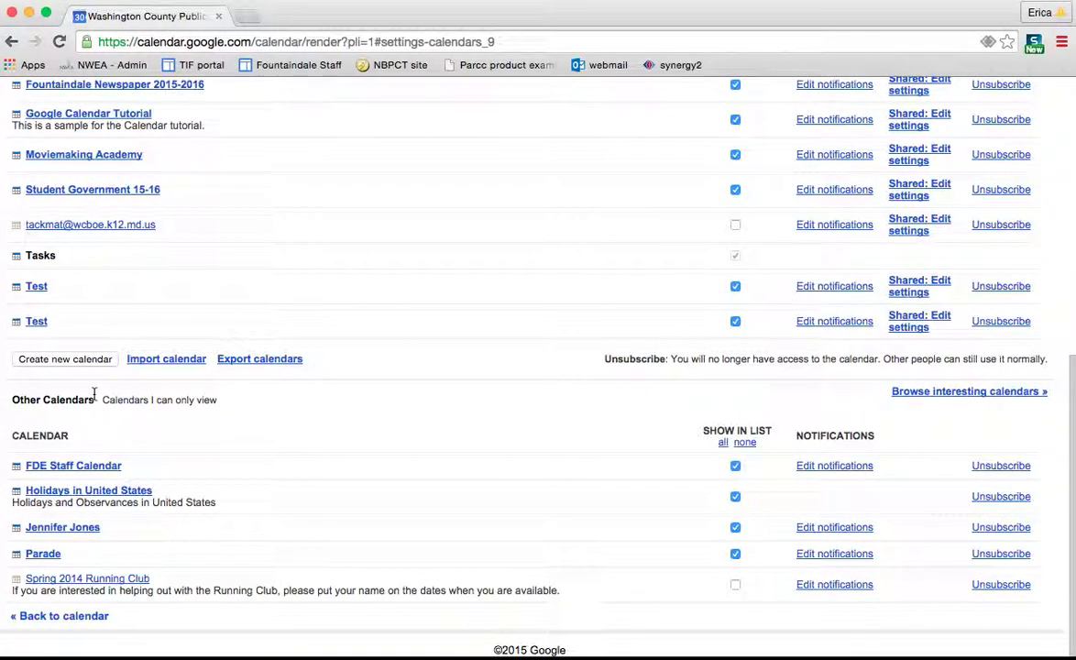
{"action": "left_click", "coordinate": [999, 529]}
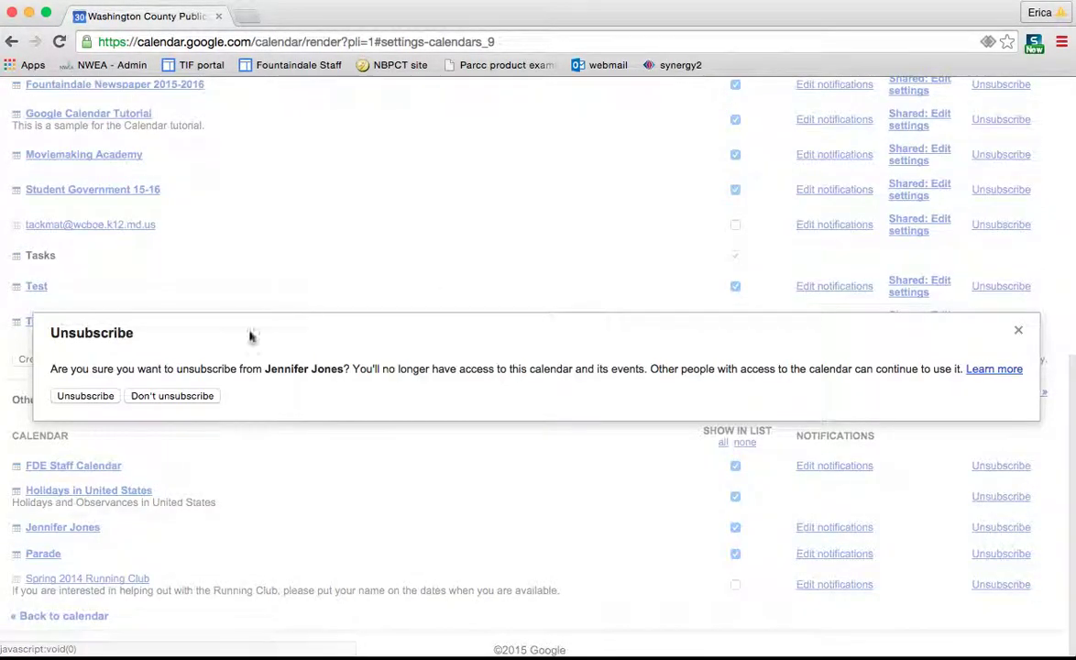
{"action": "left_click", "coordinate": [85, 396]}
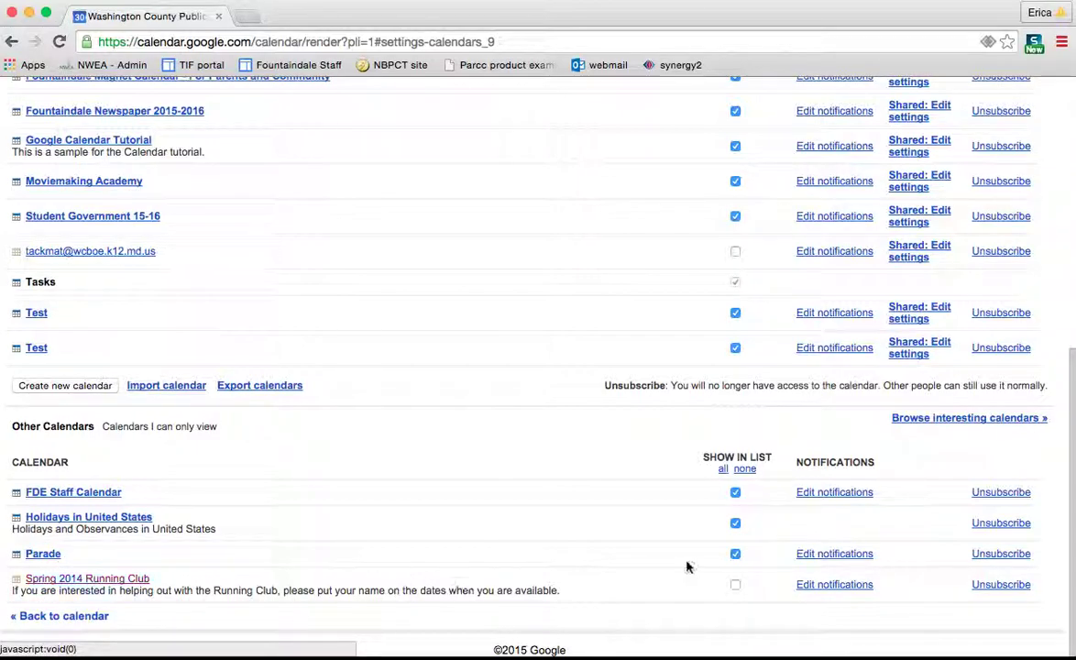
Unsubscribe from the Parade and Spring 2014 Running Club calendars
{"action": "left_click", "coordinate": [1001, 554]}
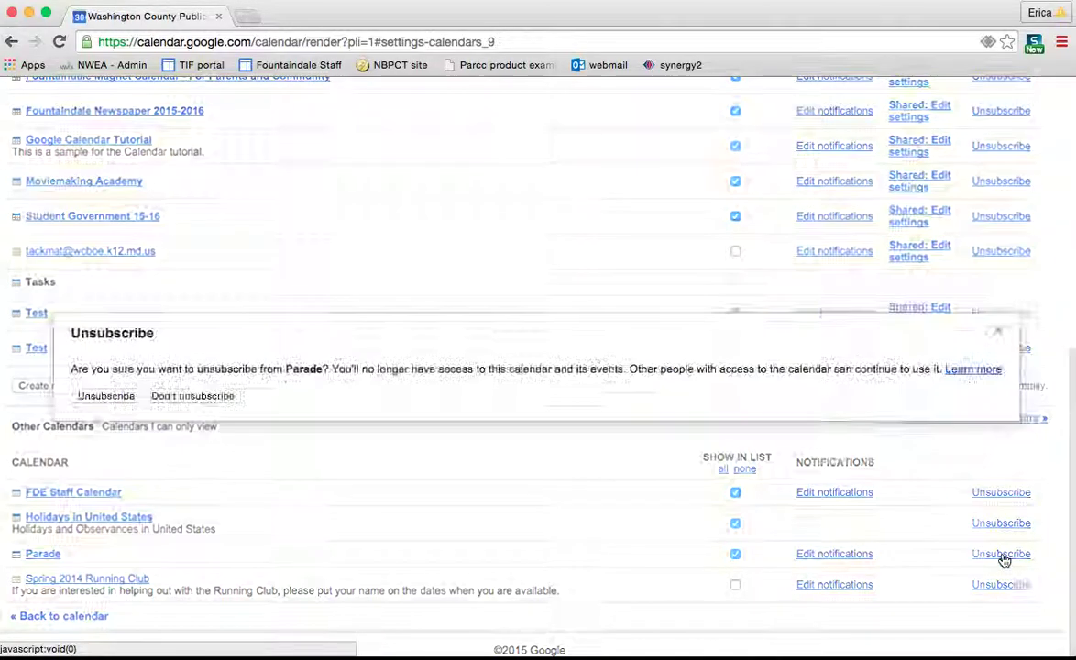
{"action": "left_click", "coordinate": [91, 396]}
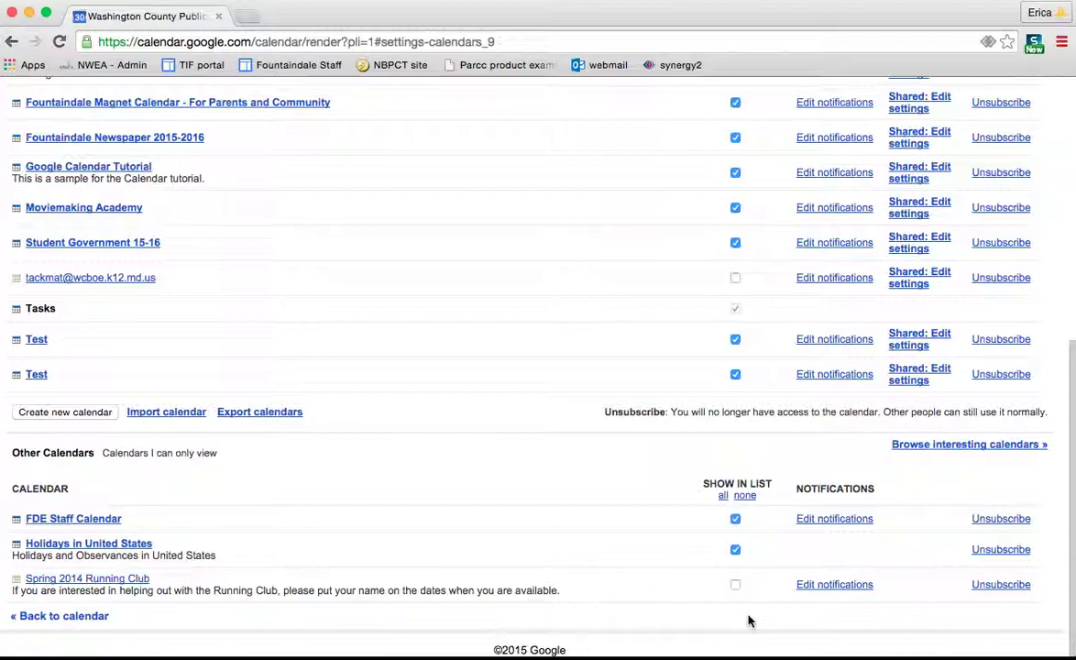
{"action": "left_click", "coordinate": [995, 585]}
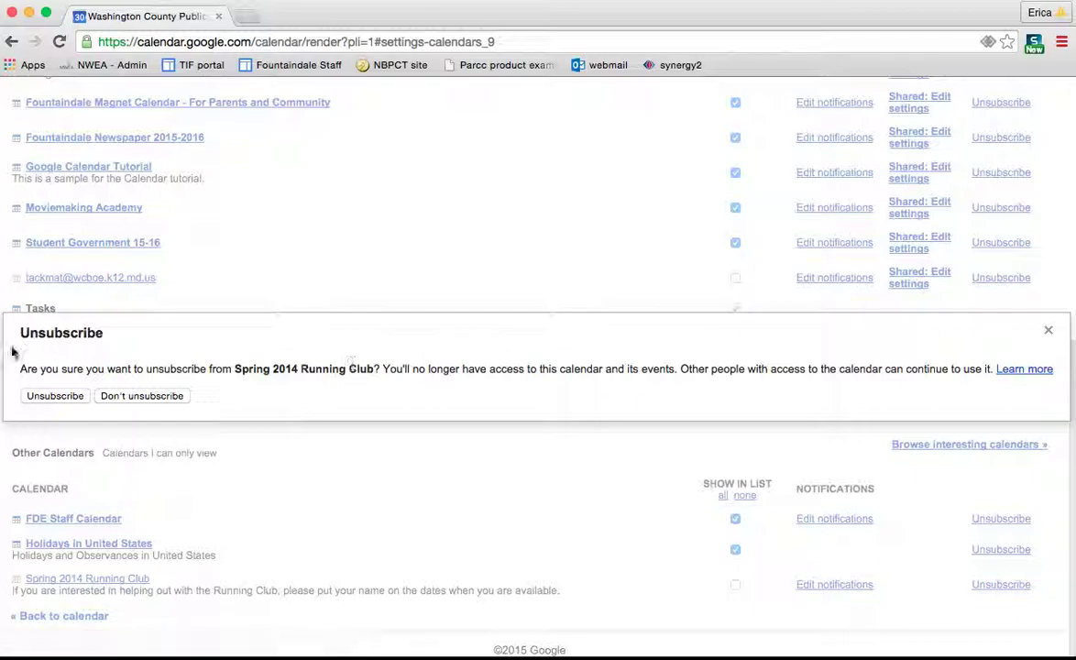
{"action": "left_click", "coordinate": [47, 395]}
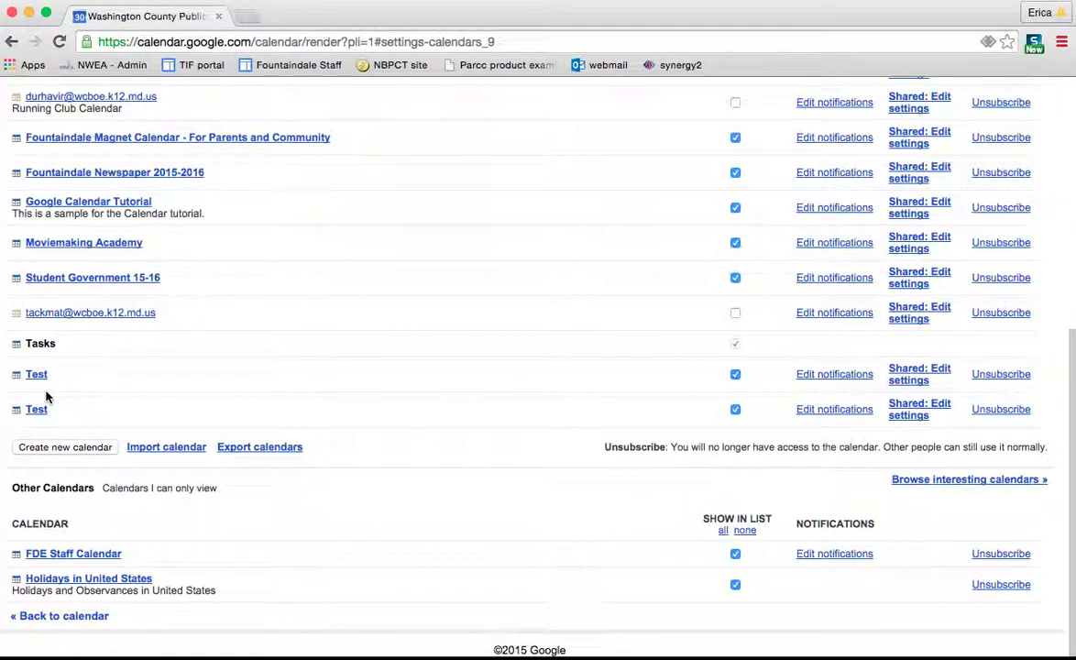
{"action": "scroll", "coordinate": [266, 403], "scroll_direction": "up", "scroll_amount": 5}
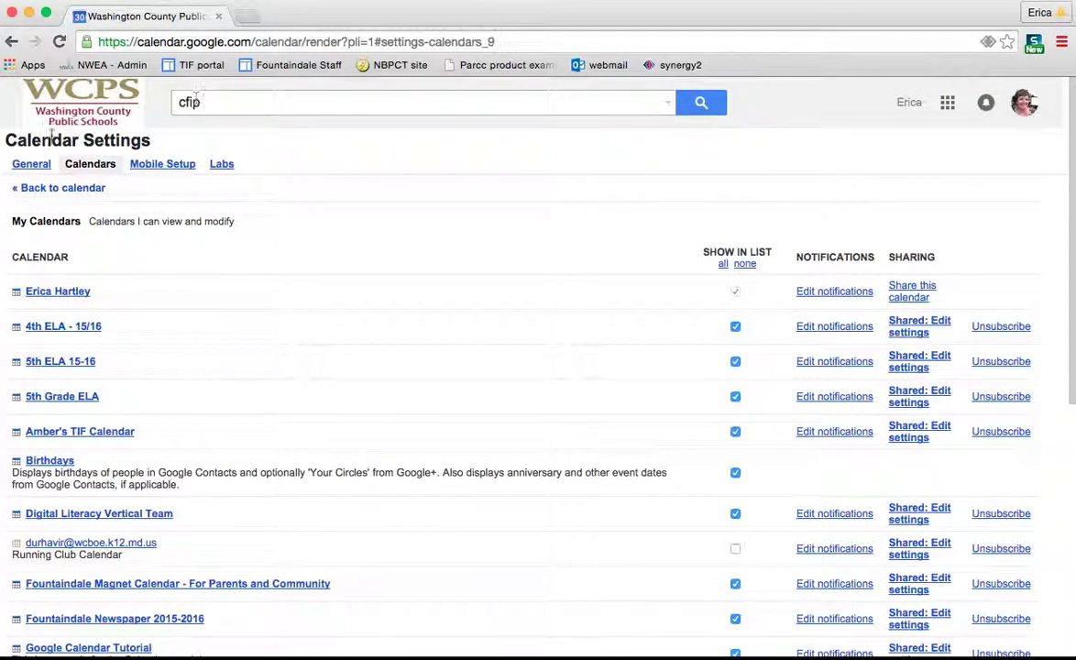
{"action": "left_click", "coordinate": [31, 167]}
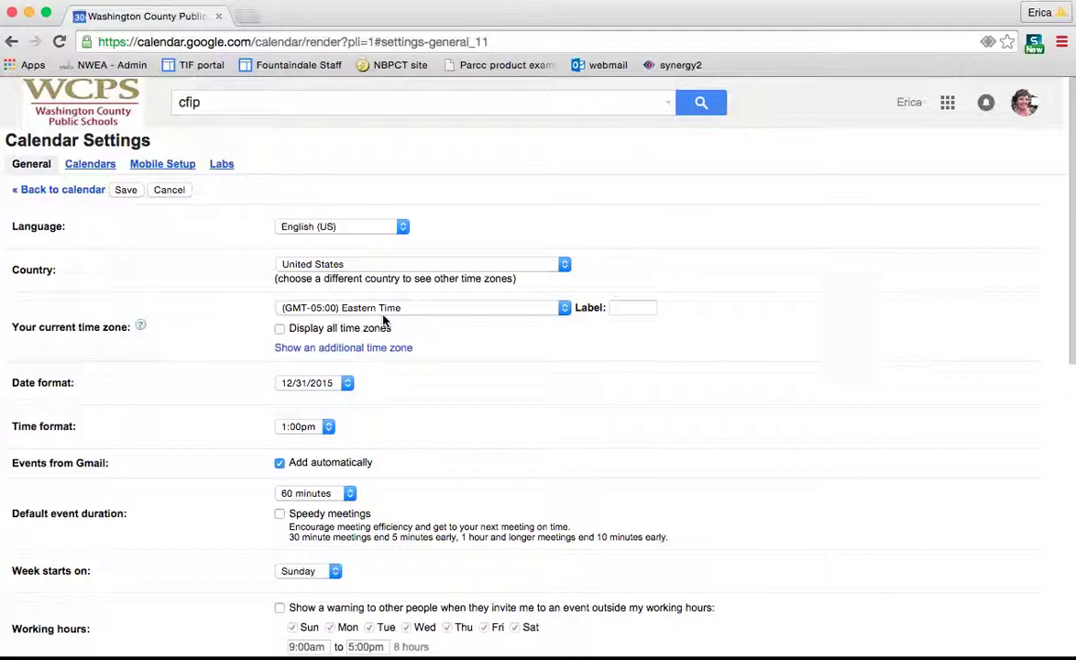
{"action": "scroll", "coordinate": [385, 320], "scroll_direction": "down", "scroll_amount": 2}
{"action": "left_click", "coordinate": [347, 345]}
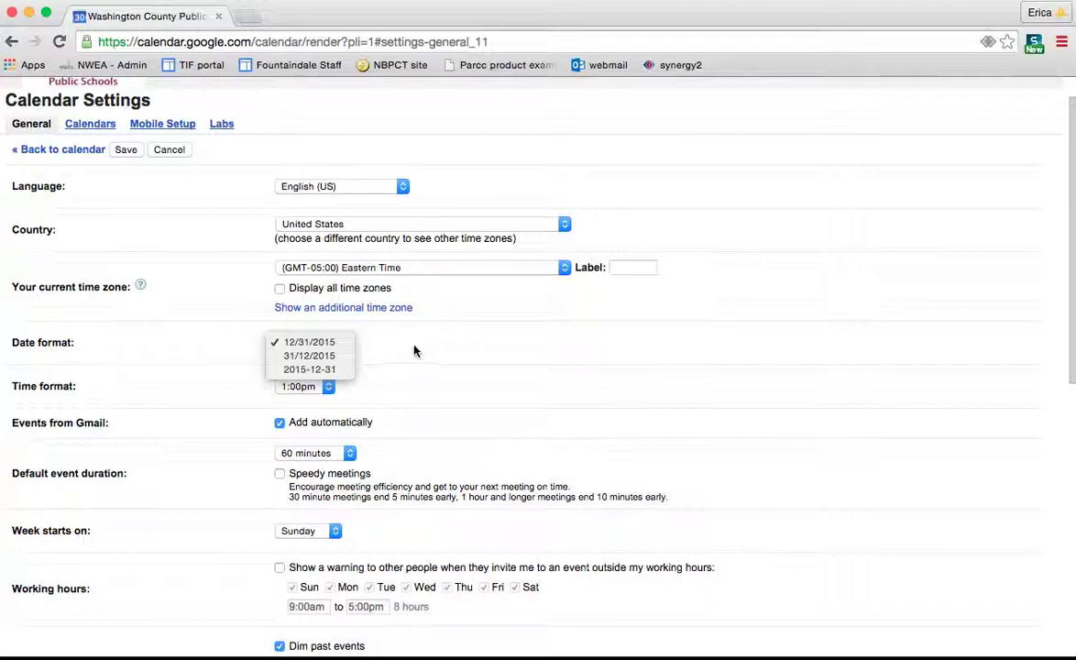
{"action": "left_click", "coordinate": [394, 358]}
{"action": "left_click", "coordinate": [330, 389]}
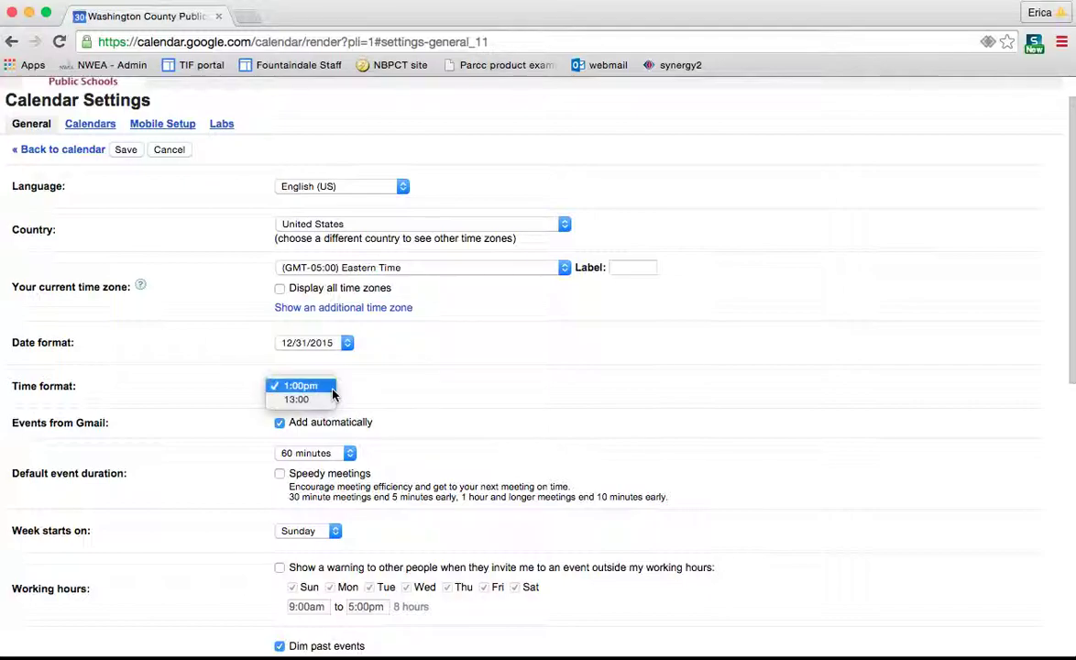
{"action": "left_click", "coordinate": [406, 387]}
{"action": "scroll", "coordinate": [408, 389], "scroll_direction": "down", "scroll_amount": 1}
{"action": "scroll", "coordinate": [408, 389], "scroll_direction": "down", "scroll_amount": 2}
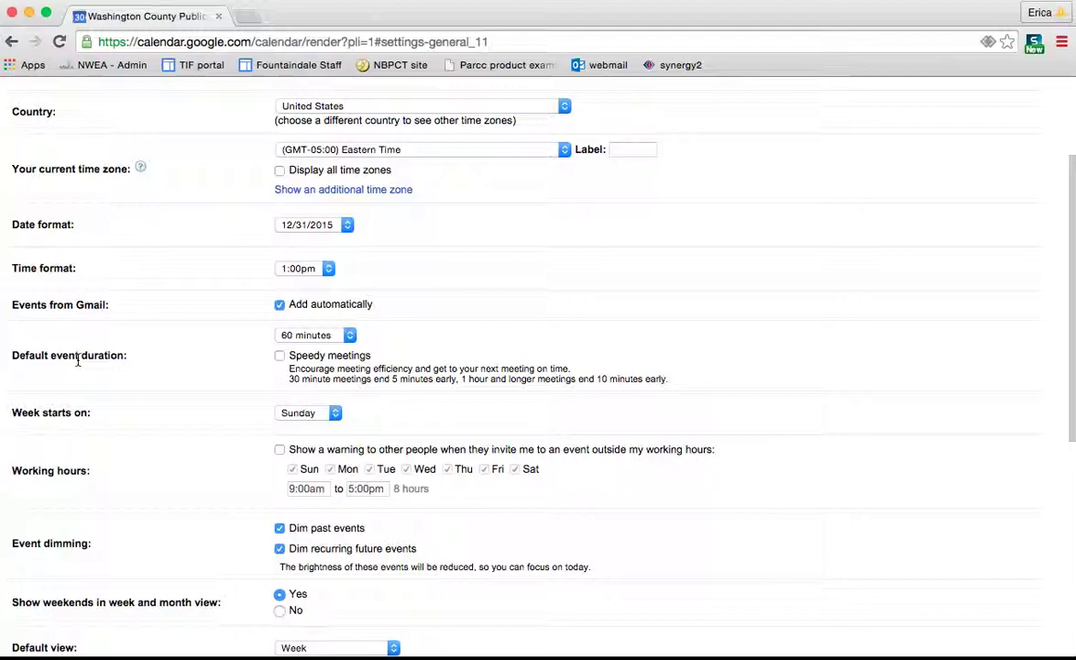
{"action": "left_click", "coordinate": [348, 336]}
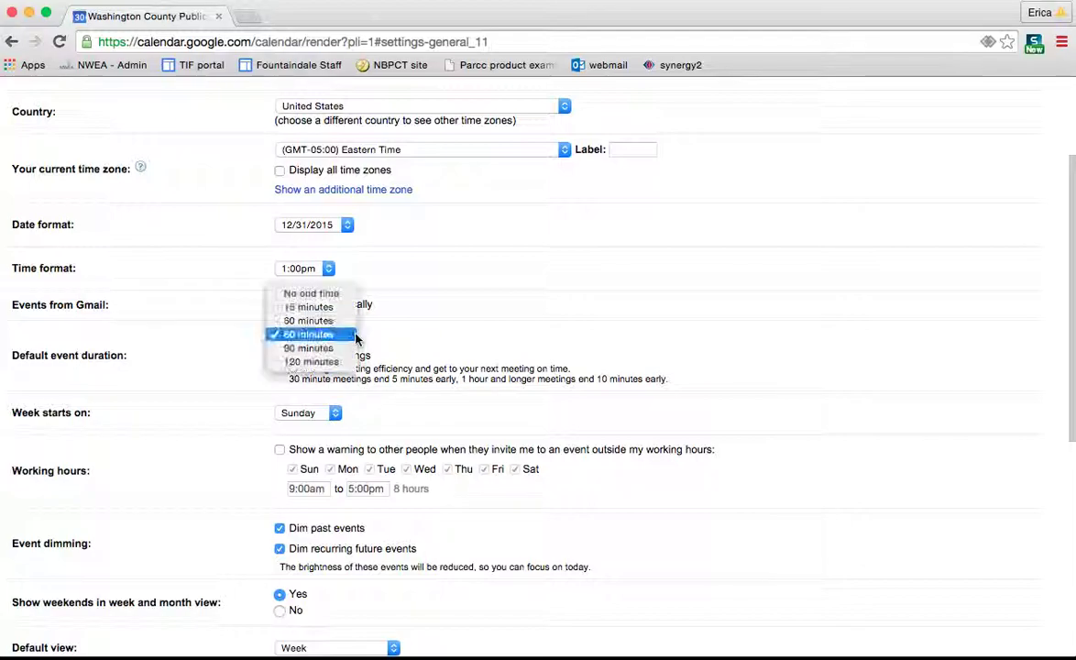
{"action": "left_click", "coordinate": [387, 313]}
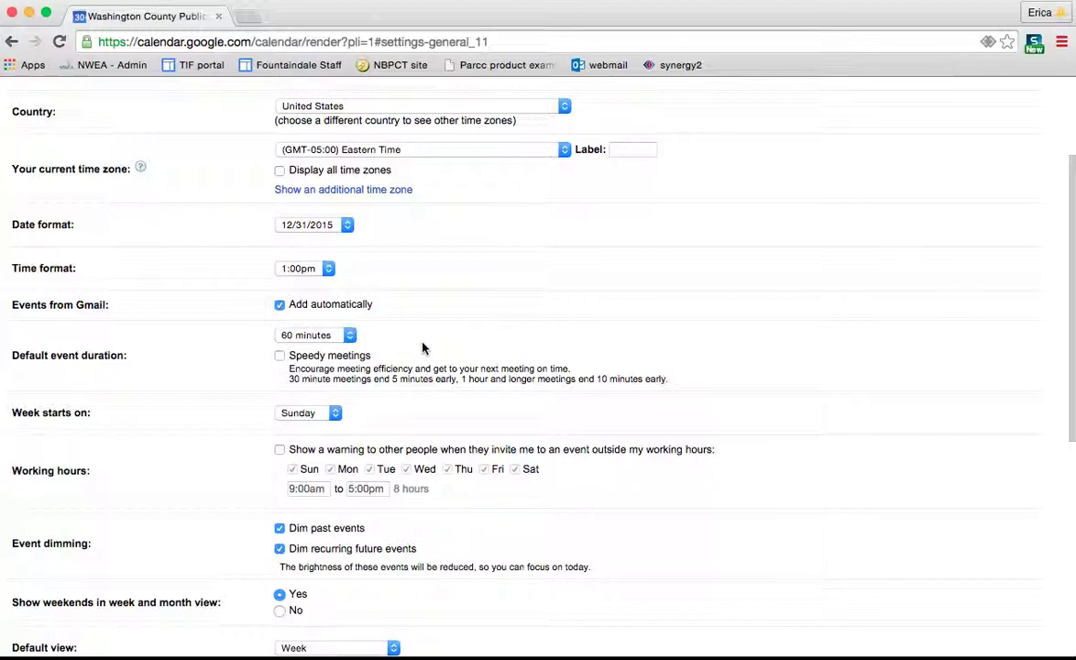
{"action": "scroll", "coordinate": [387, 312], "scroll_direction": "down", "scroll_amount": 2}
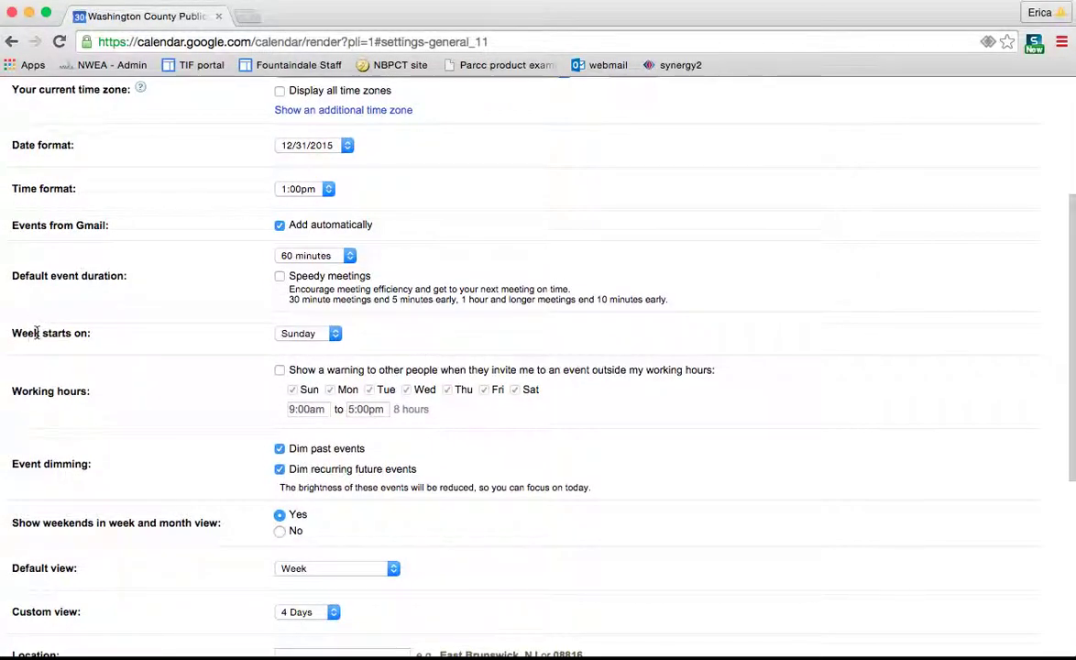
{"action": "left_click", "coordinate": [338, 334]}
Change 'Week starts on' from Sunday to Monday in General settings
{"action": "left_click", "coordinate": [330, 346]}
{"action": "scroll", "coordinate": [282, 377], "scroll_direction": "down", "scroll_amount": 2}
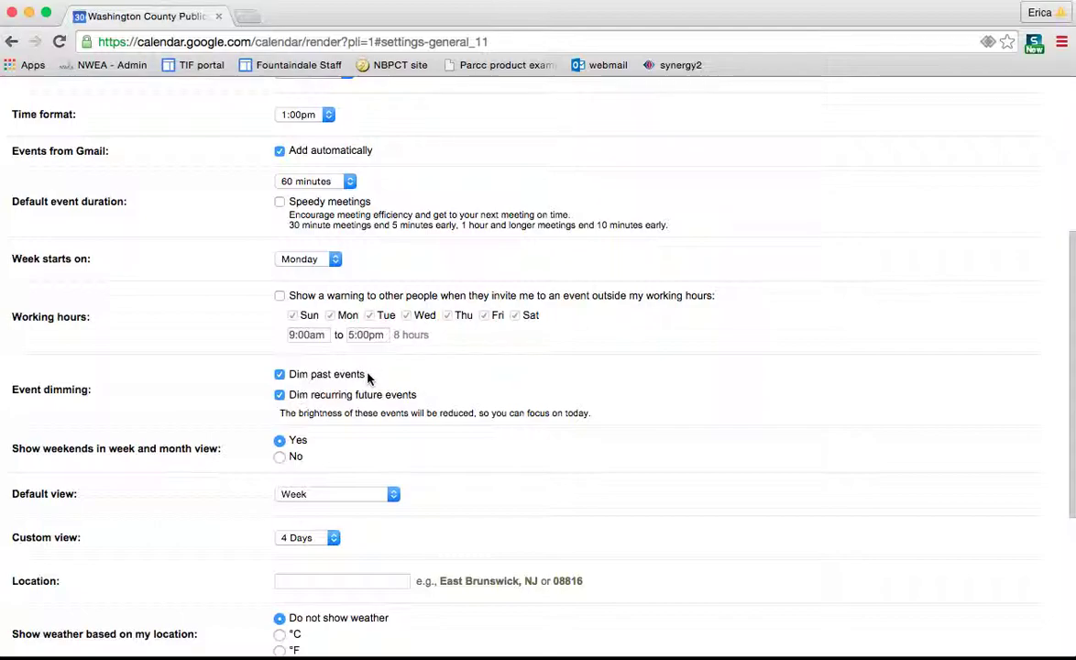
{"action": "scroll", "coordinate": [368, 378], "scroll_direction": "down", "scroll_amount": 2}
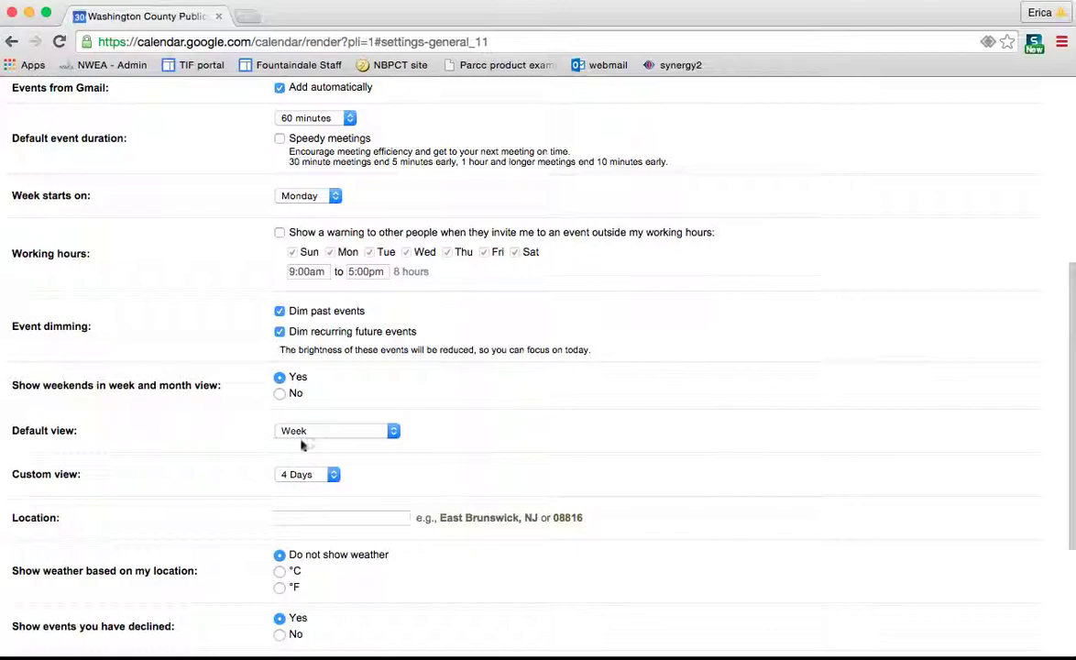
Change the default calendar view from Week to Month
{"action": "left_click", "coordinate": [393, 431]}
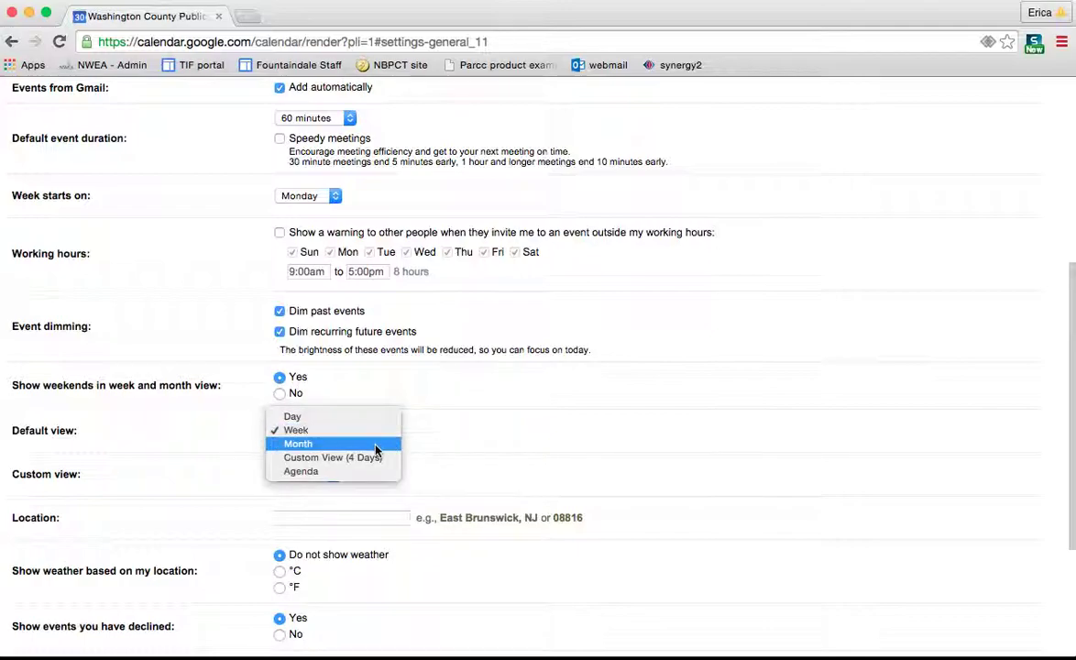
{"action": "left_click", "coordinate": [376, 444]}
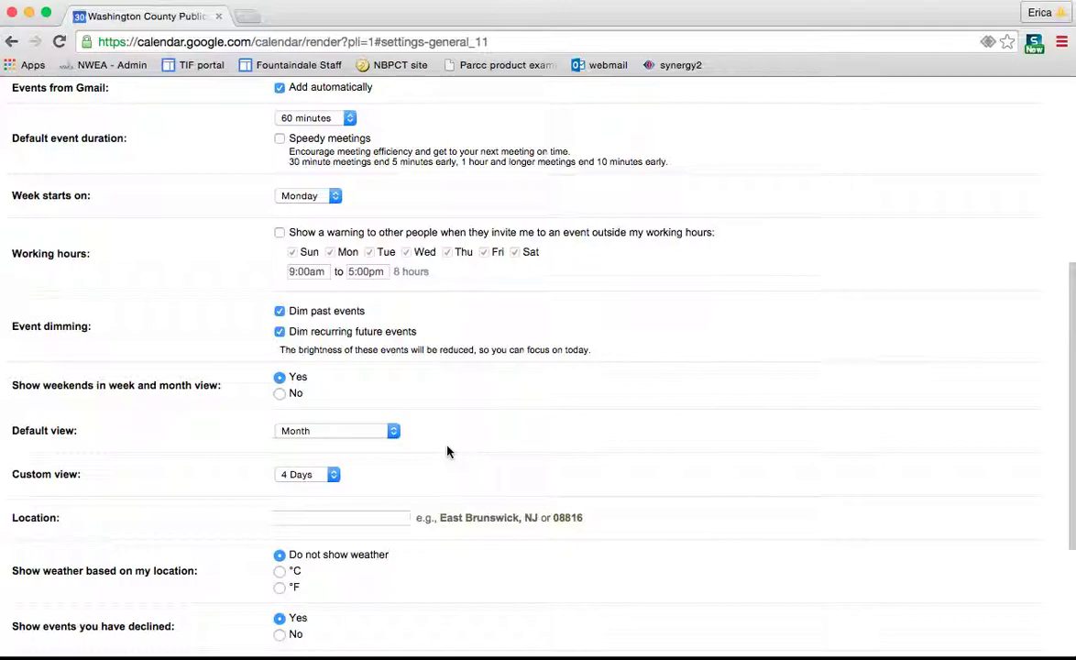
{"action": "scroll", "coordinate": [448, 451], "scroll_direction": "down", "scroll_amount": 1}
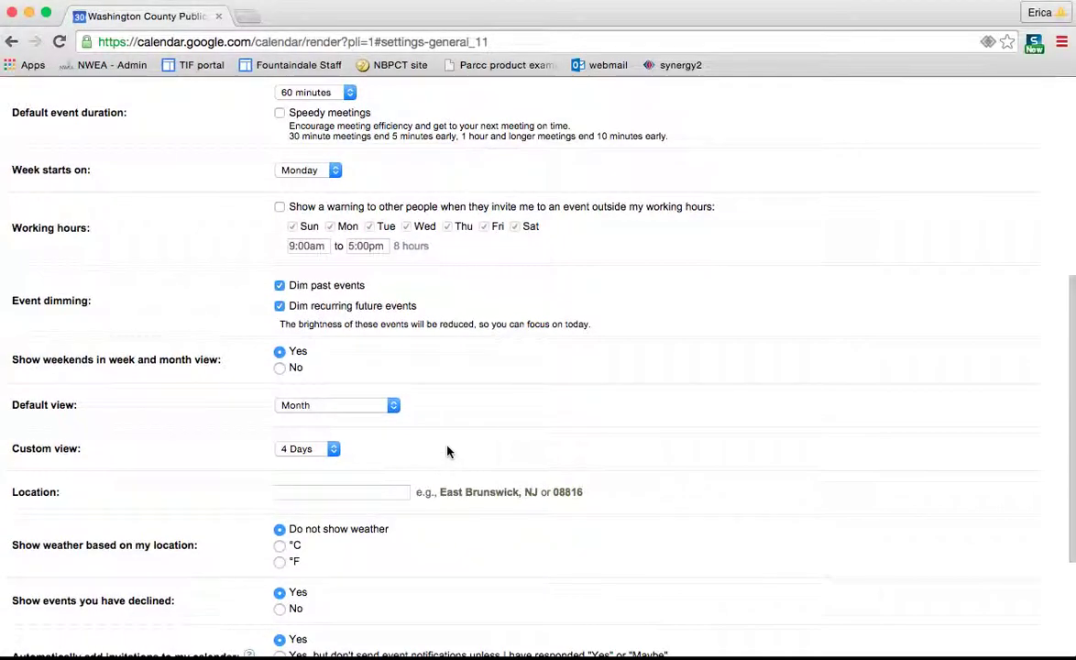
{"action": "scroll", "coordinate": [448, 449], "scroll_direction": "down", "scroll_amount": 2}
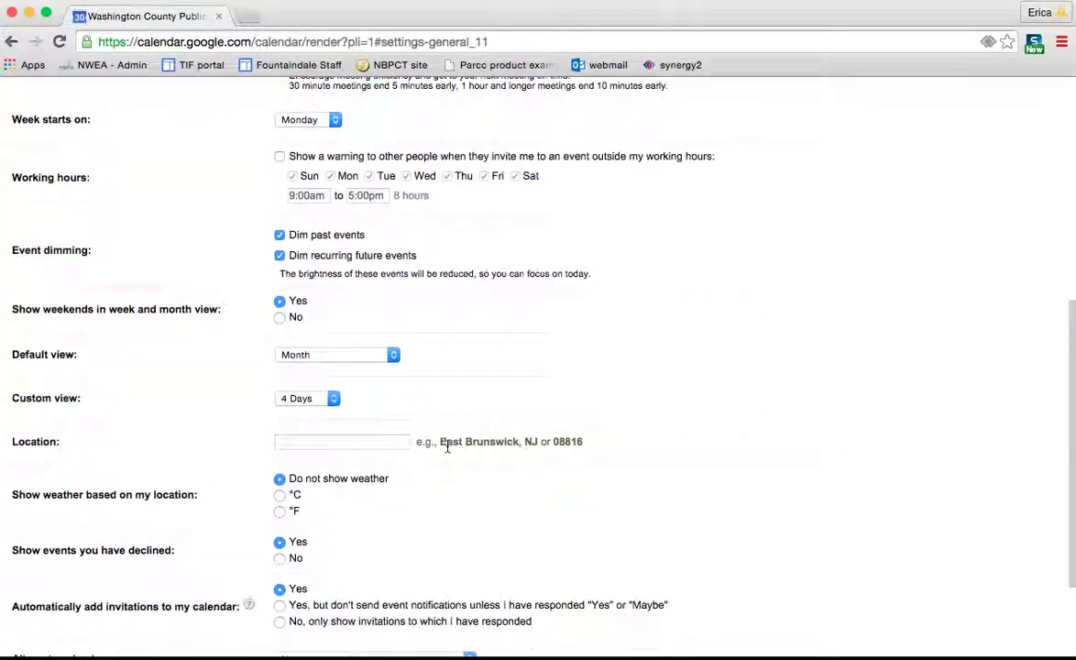
Check the custom view length, leaving it at 4 Days
{"action": "left_click", "coordinate": [335, 393]}
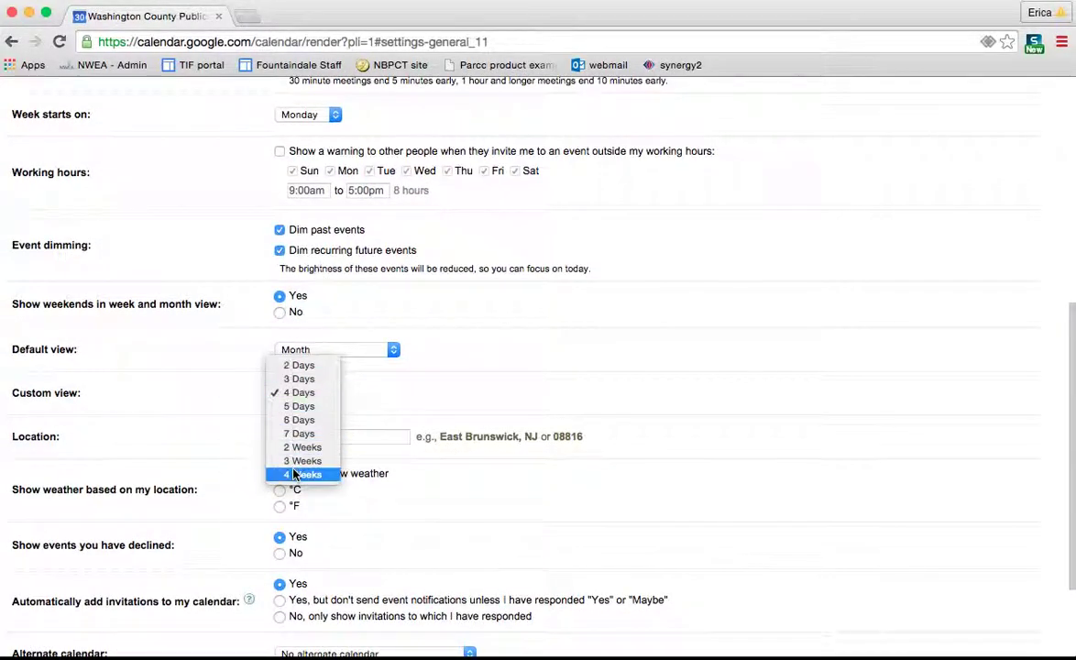
{"action": "left_click", "coordinate": [476, 380]}
{"action": "scroll", "coordinate": [475, 379], "scroll_direction": "down", "scroll_amount": 2}
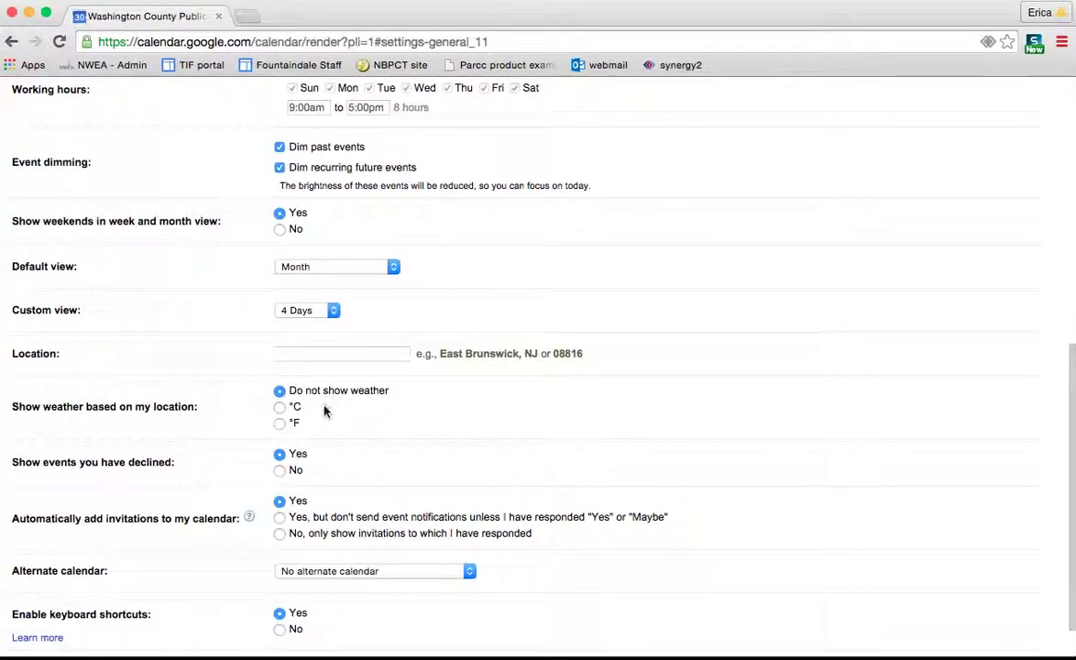
{"action": "scroll", "coordinate": [323, 412], "scroll_direction": "down", "scroll_amount": 1}
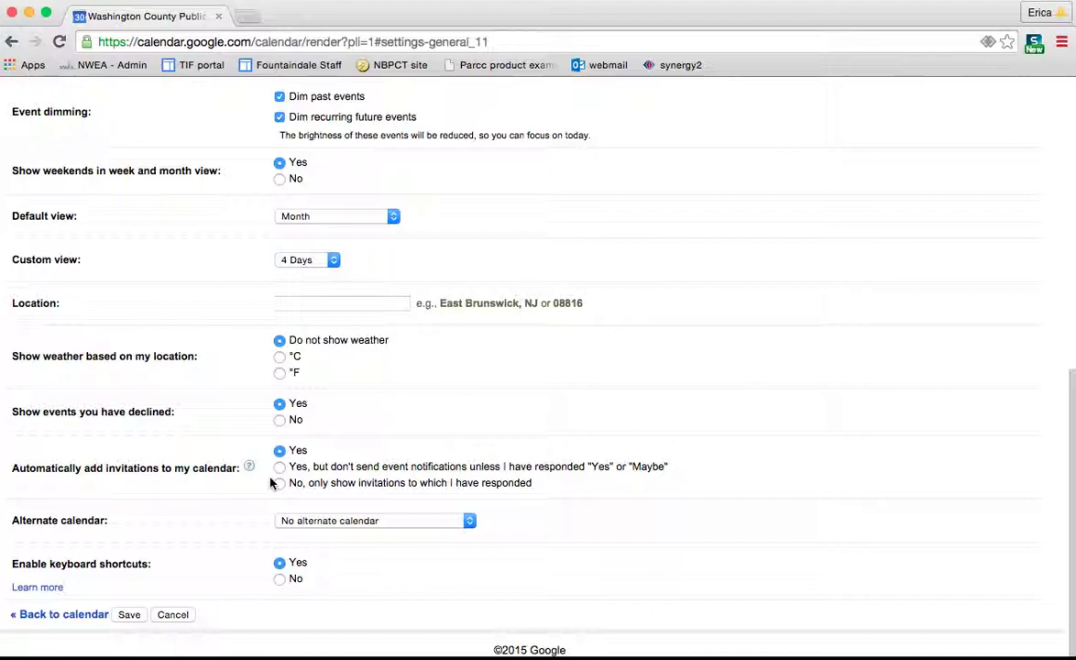
{"action": "scroll", "coordinate": [271, 483], "scroll_direction": "up", "scroll_amount": 10}
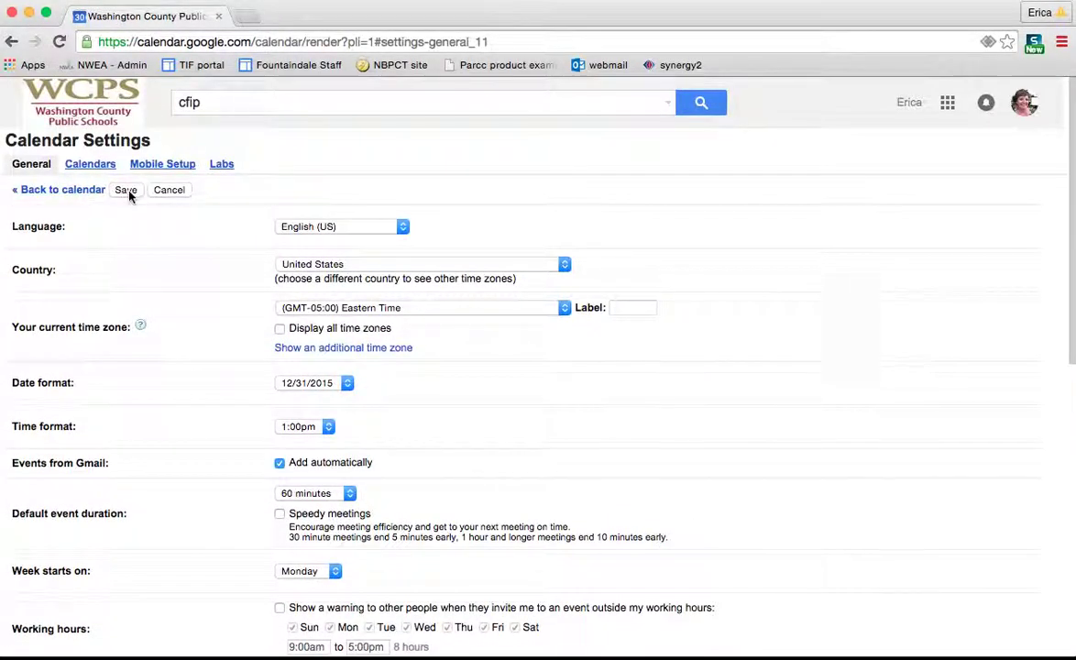
{"action": "left_click", "coordinate": [126, 191]}
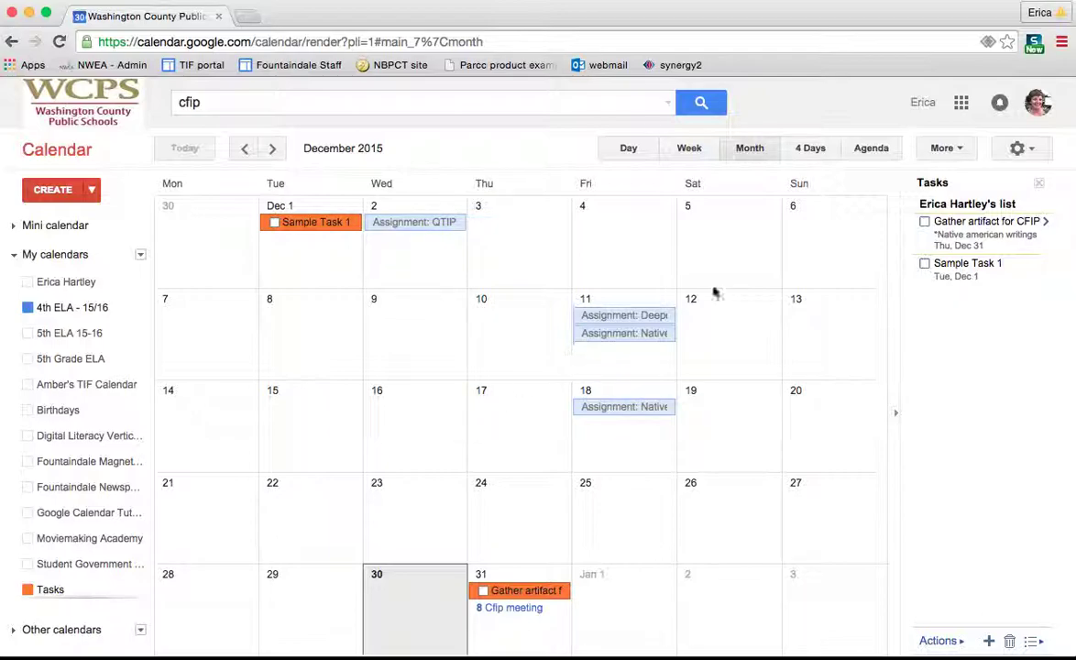
{"action": "left_click", "coordinate": [1018, 151]}
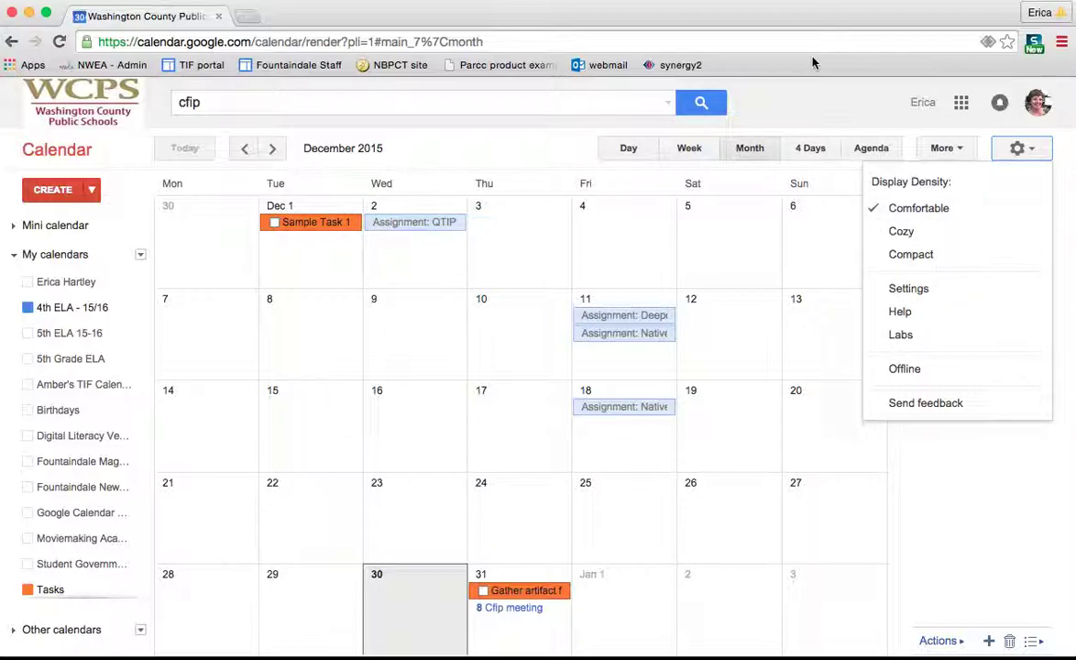
{"action": "left_click", "coordinate": [802, 111]}
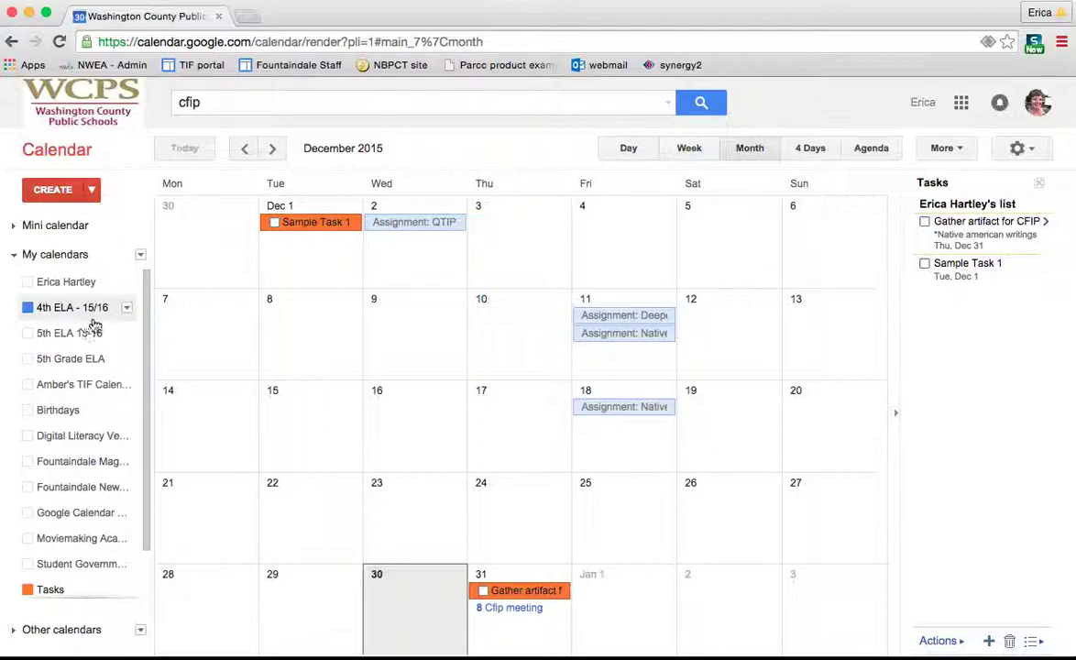
{"action": "left_click", "coordinate": [127, 310]}
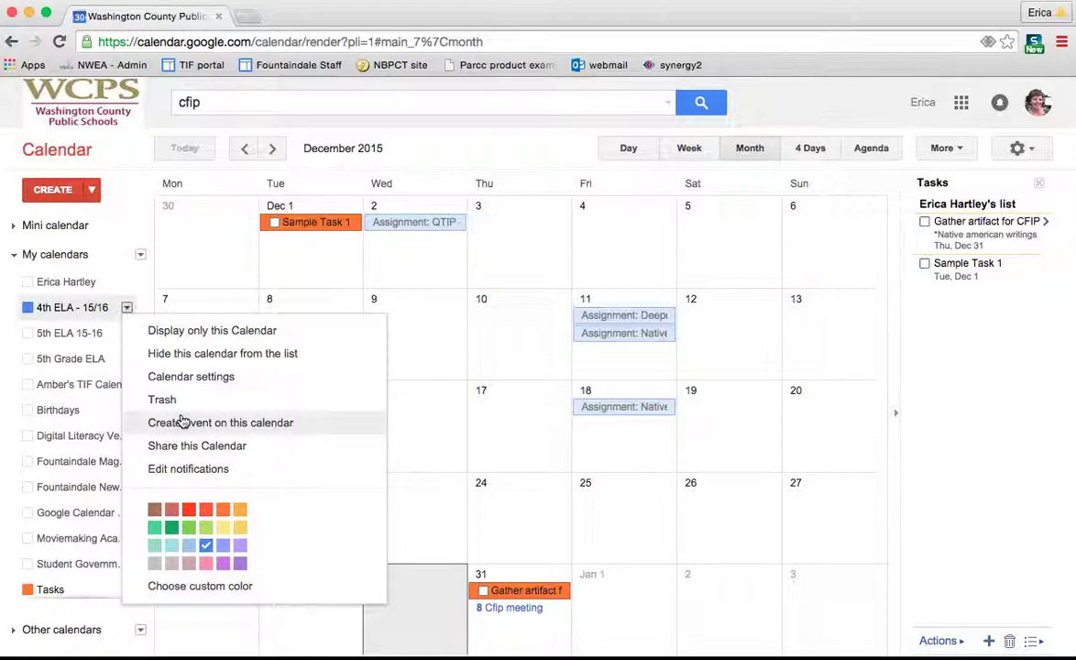
{"action": "left_click", "coordinate": [187, 383]}
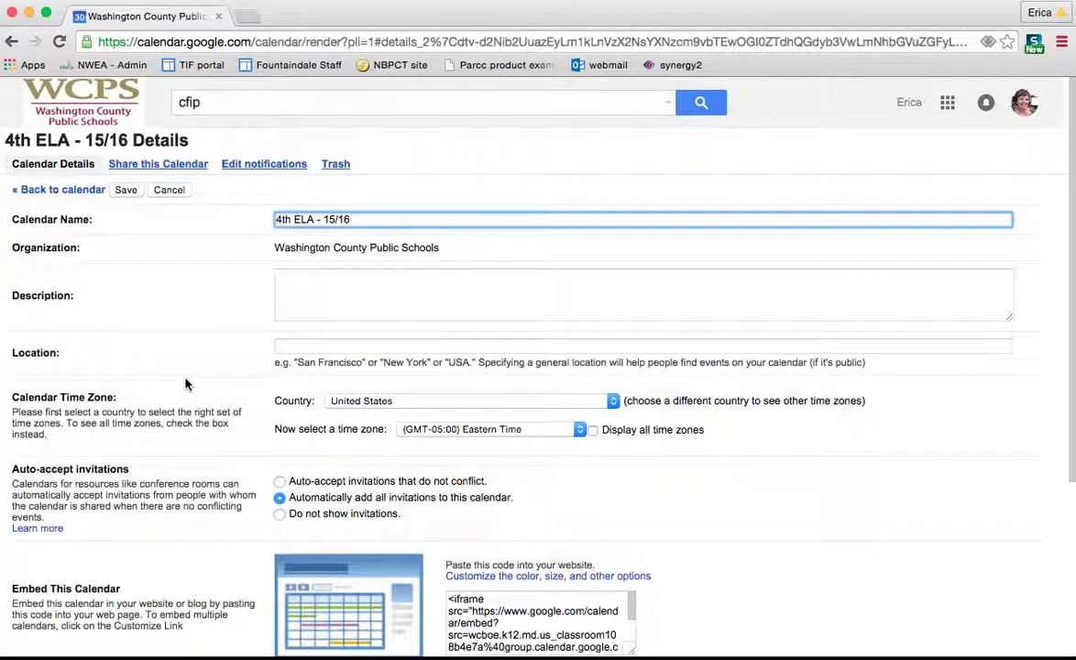
{"action": "scroll", "coordinate": [185, 383], "scroll_direction": "down", "scroll_amount": 5}
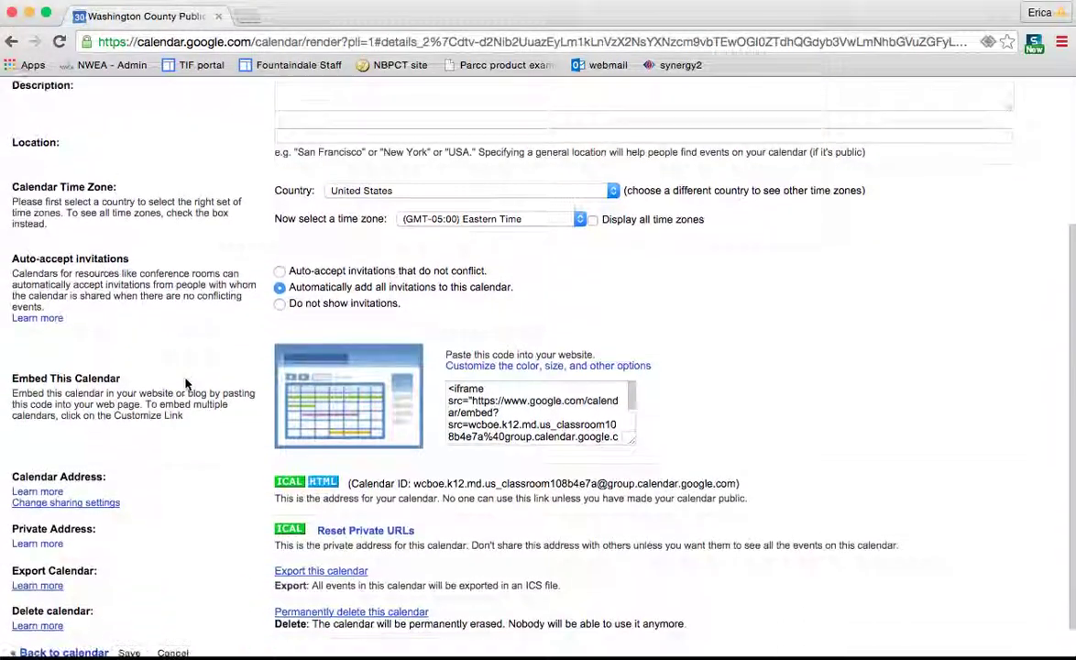
{"action": "scroll", "coordinate": [185, 383], "scroll_direction": "up", "scroll_amount": 5}
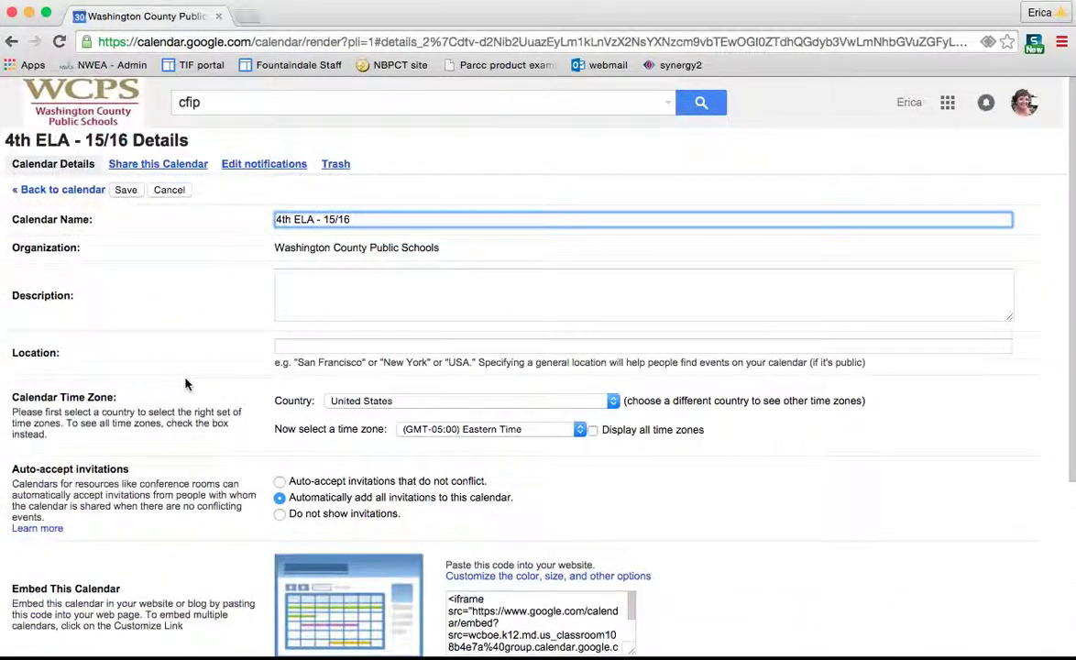
{"action": "left_click", "coordinate": [171, 191]}
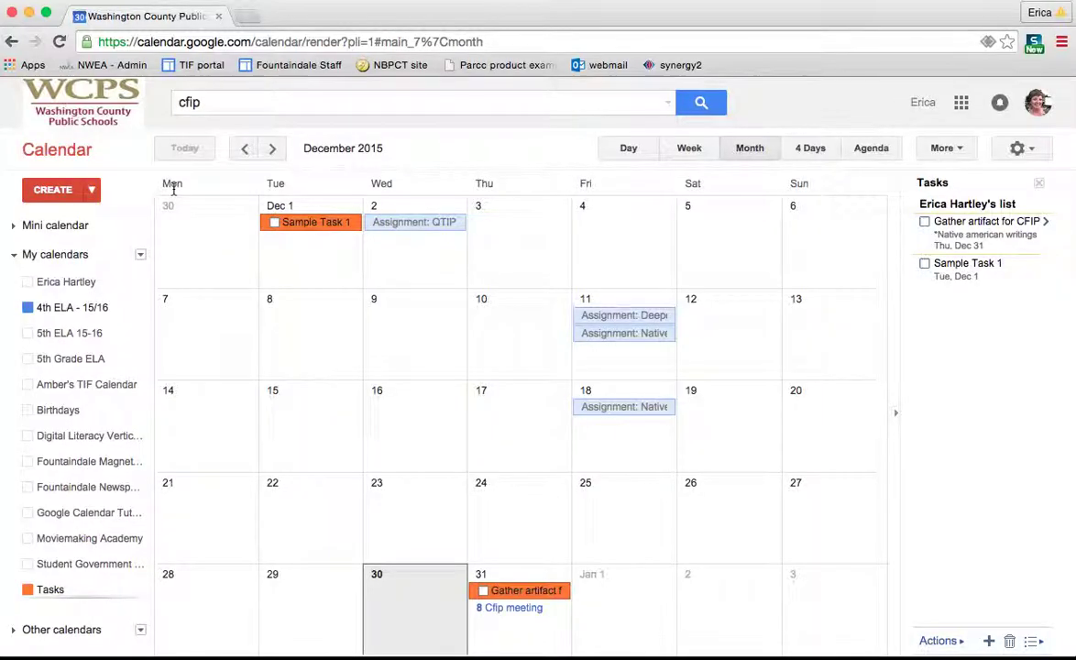